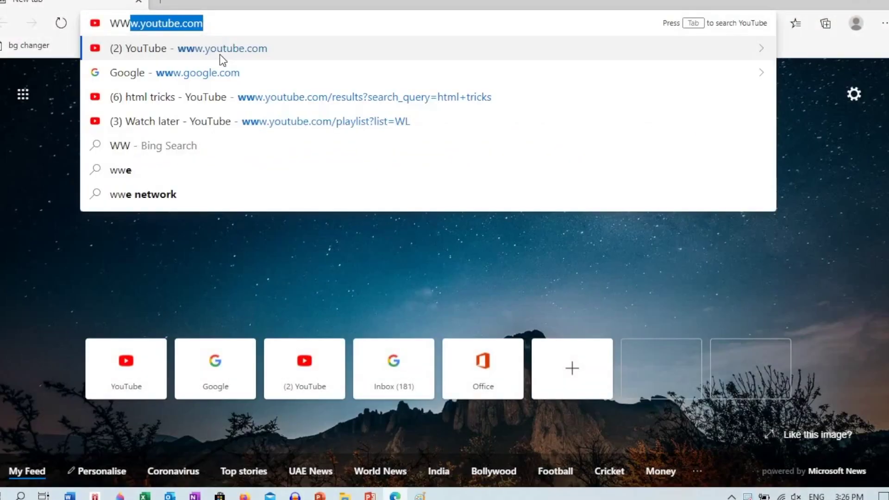
Go to google.com and search for NATURE.
text(W.GOOGLE.COM)
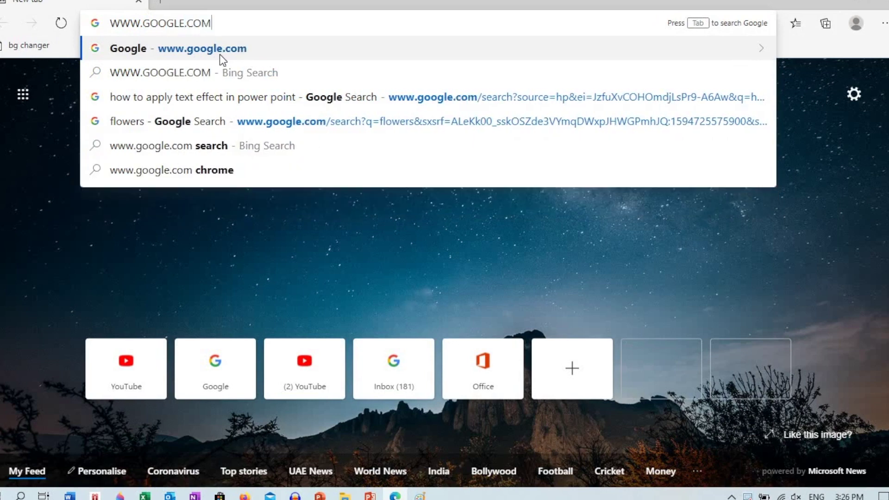
key(Return)
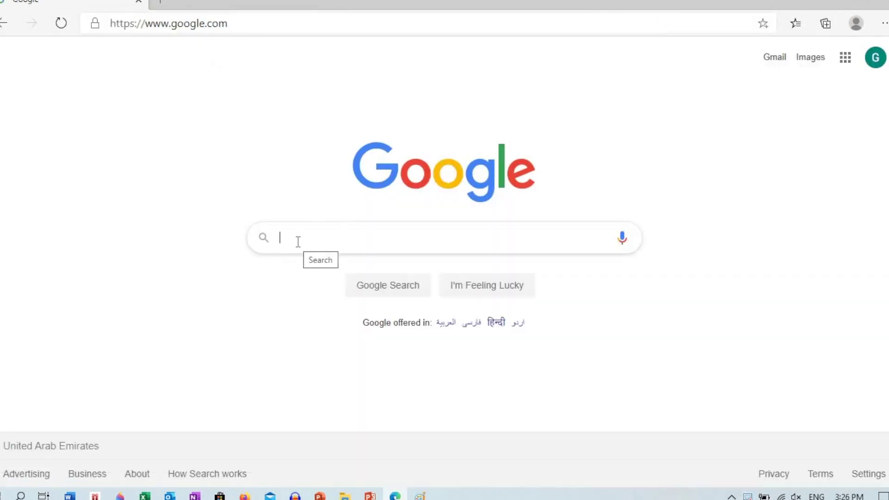
text(NATURE)
key(Return)
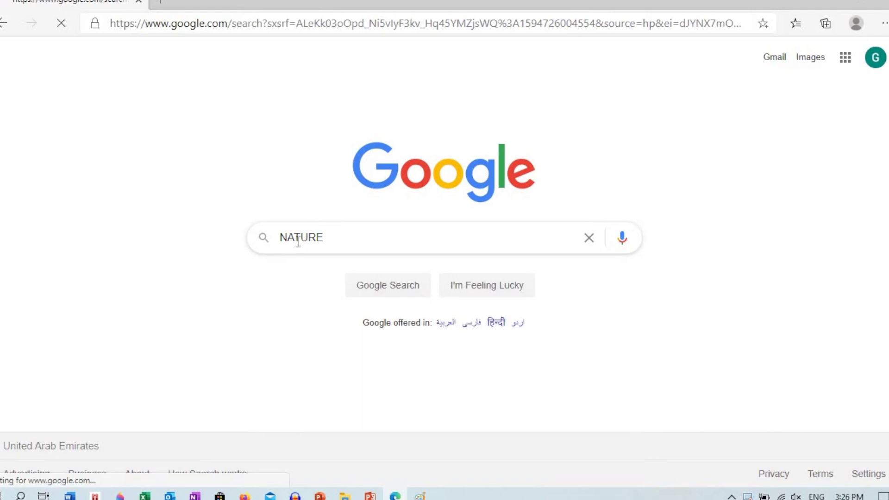
In image results, preview the autumn red-bridge photo and copy the image.
click(176, 110)
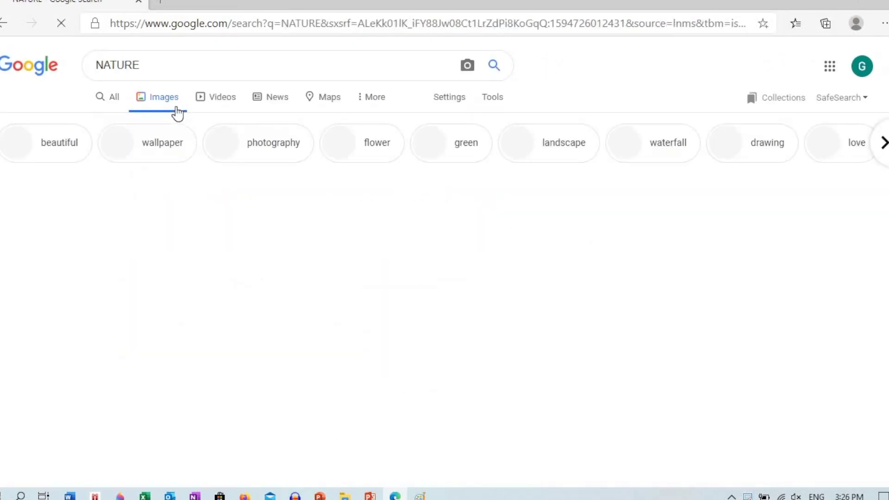
scroll(178, 112, down, 3)
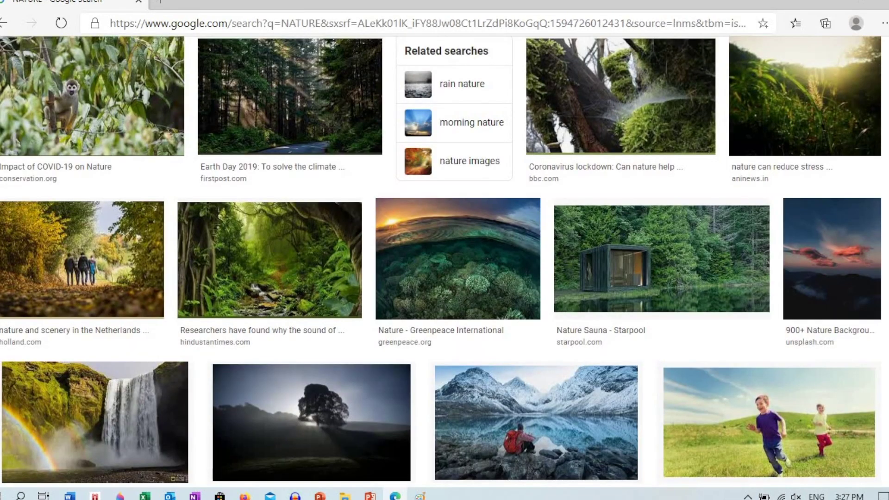
scroll(445, 262, up, 6)
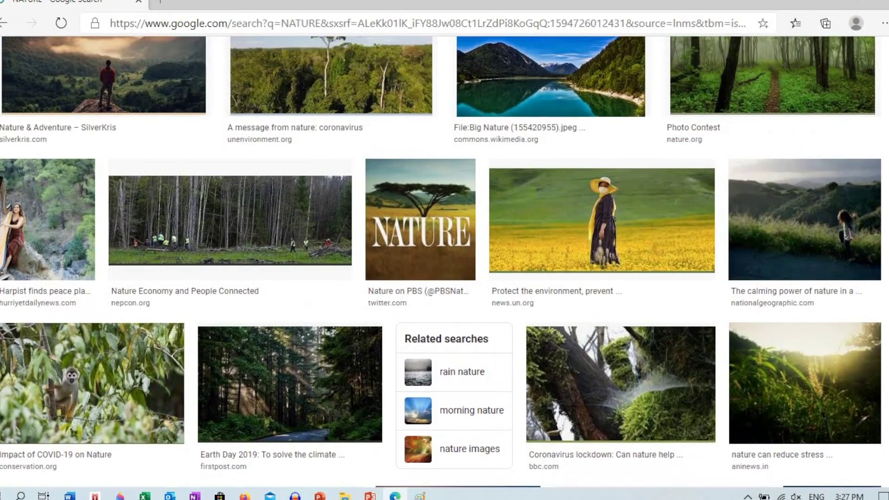
scroll(780, 315, up, 7)
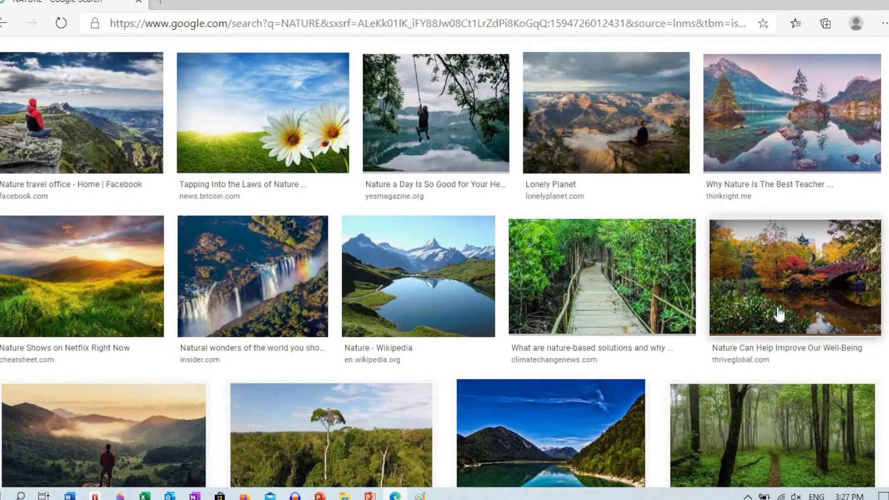
click(780, 315)
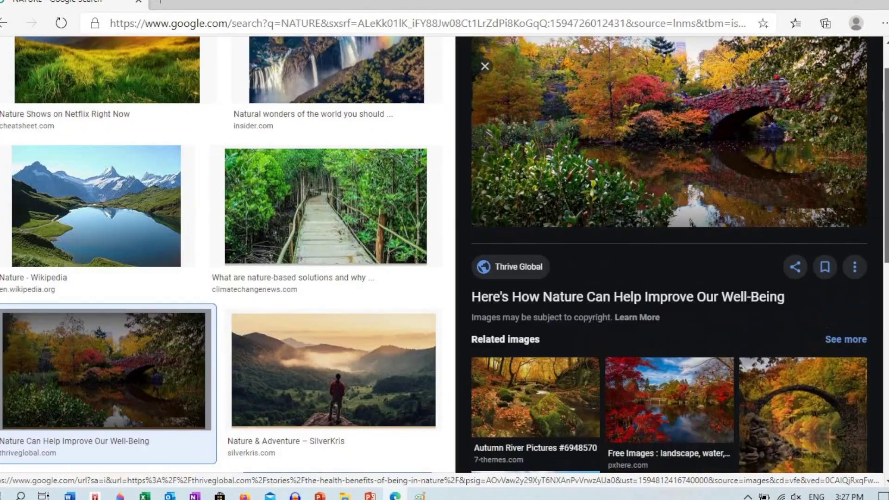
right_click(634, 144)
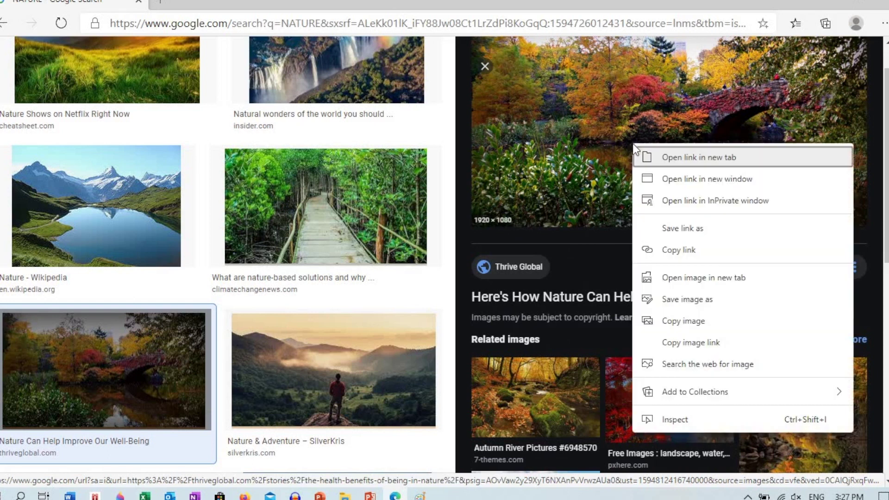
click(692, 327)
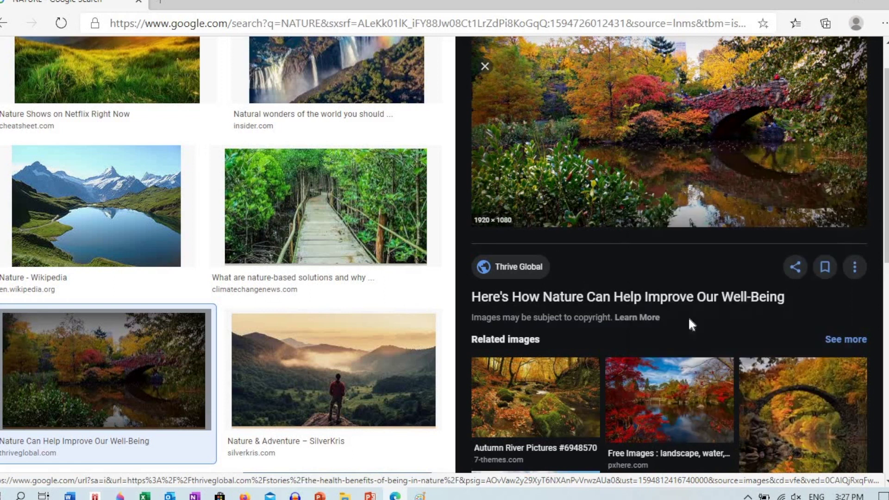
Paste the autumn bridge photo into Paint below the heading and enlarge it to 725 × 302 px.
click(831, 4)
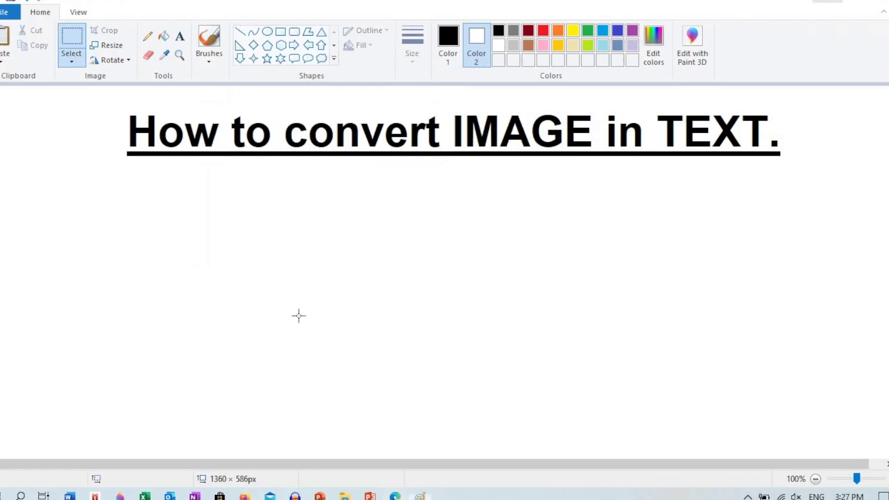
key(ctrl+v)
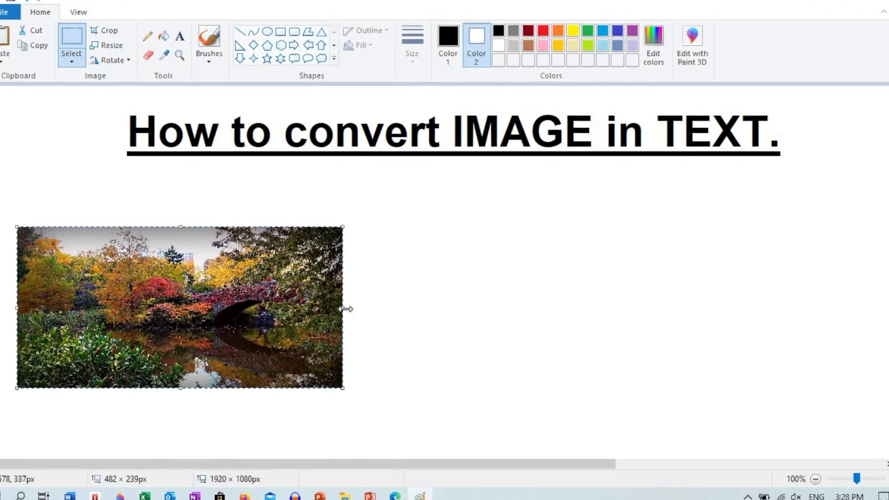
drag(490, 317, 507, 316)
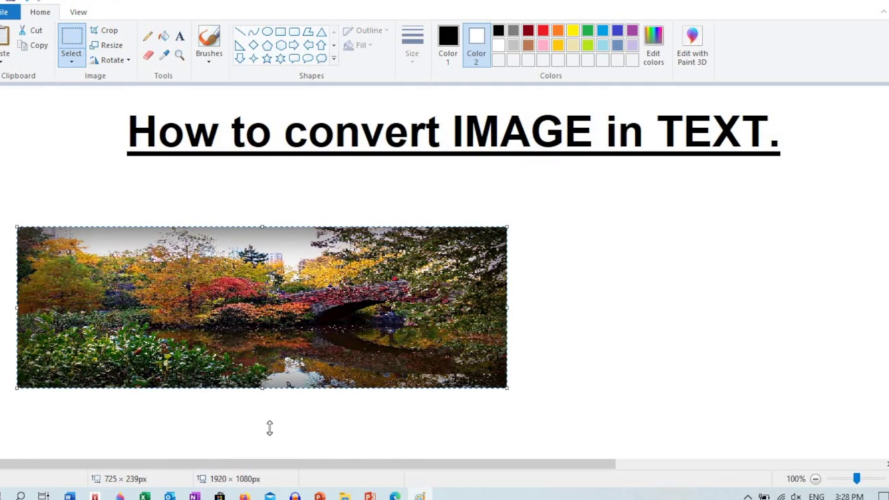
drag(269, 428, 270, 432)
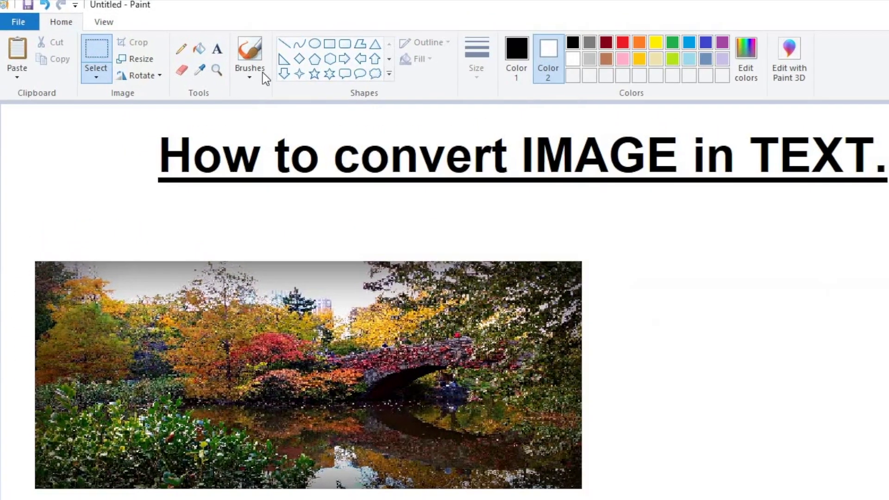
Type NATURE in bold 72-pt Arial with a transparent background to the right of the photo.
click(179, 36)
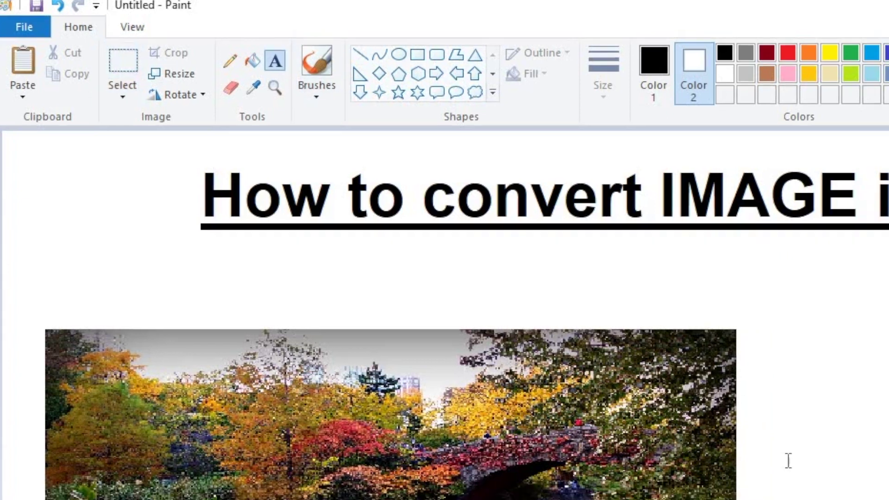
click(811, 419)
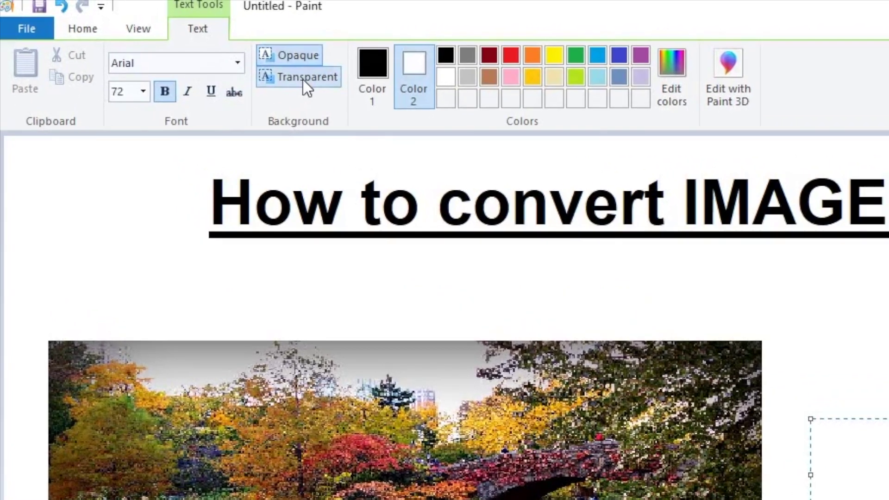
click(193, 46)
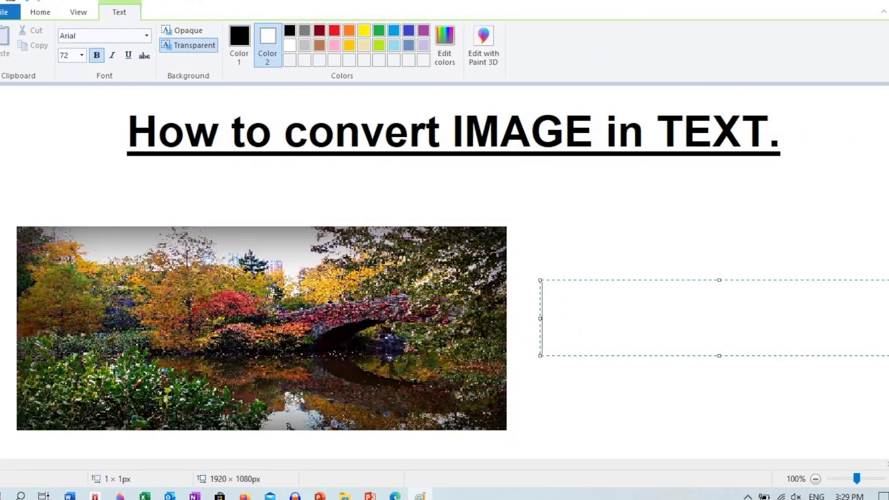
text(NATUR)
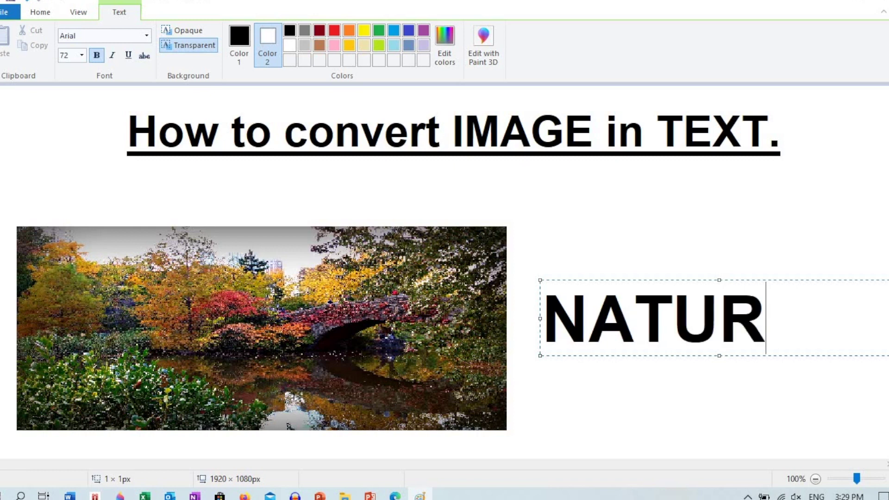
text(E)
click(668, 400)
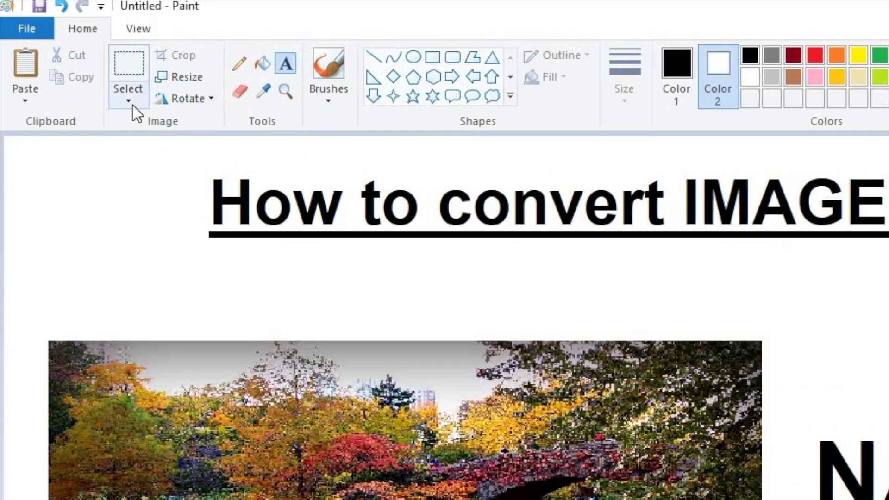
Turn on Transparent selection in the Select options.
click(132, 104)
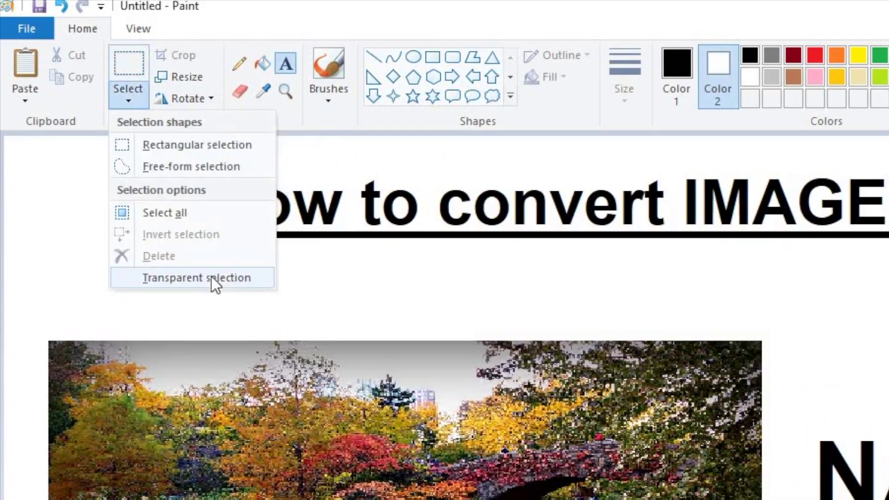
click(211, 277)
click(135, 103)
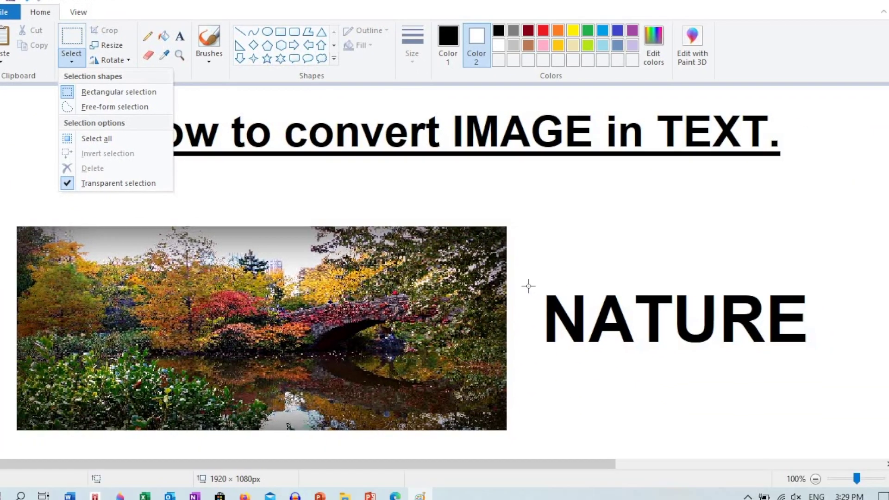
click(528, 287)
Select the NATURE text, set Color 2 to black, and drag it onto the photo's middle.
drag(528, 287, 820, 355)
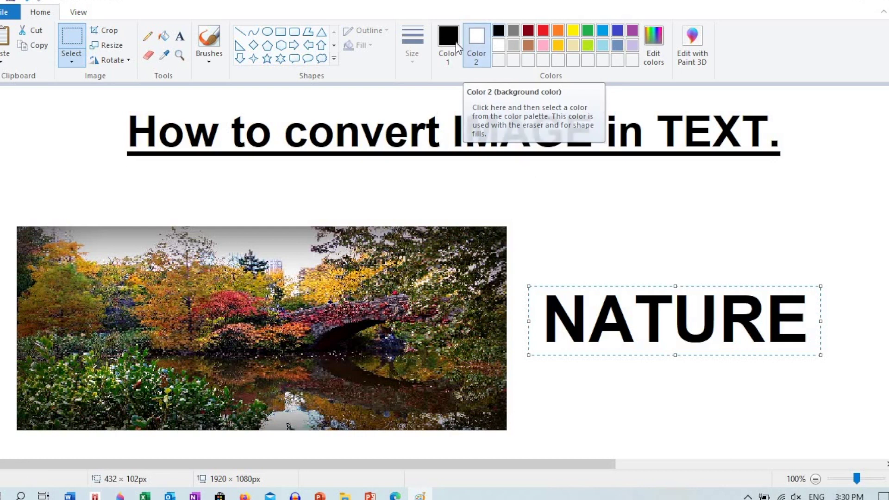
click(503, 38)
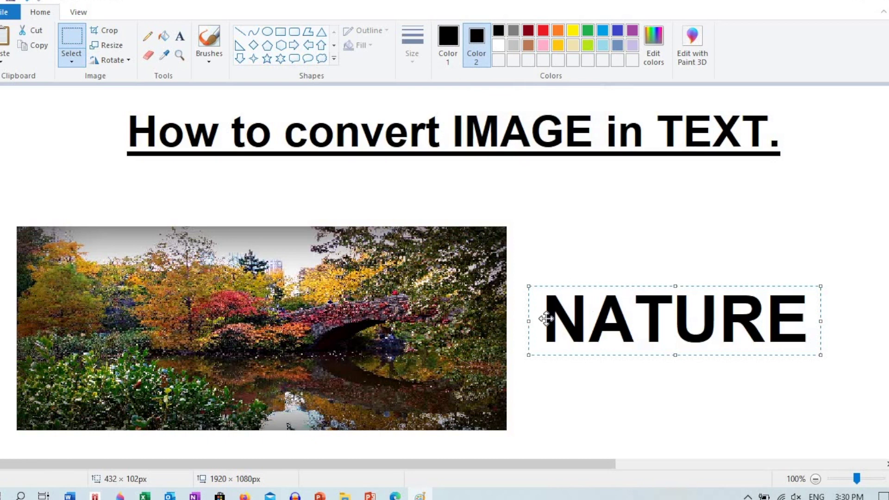
drag(524, 314, 116, 315)
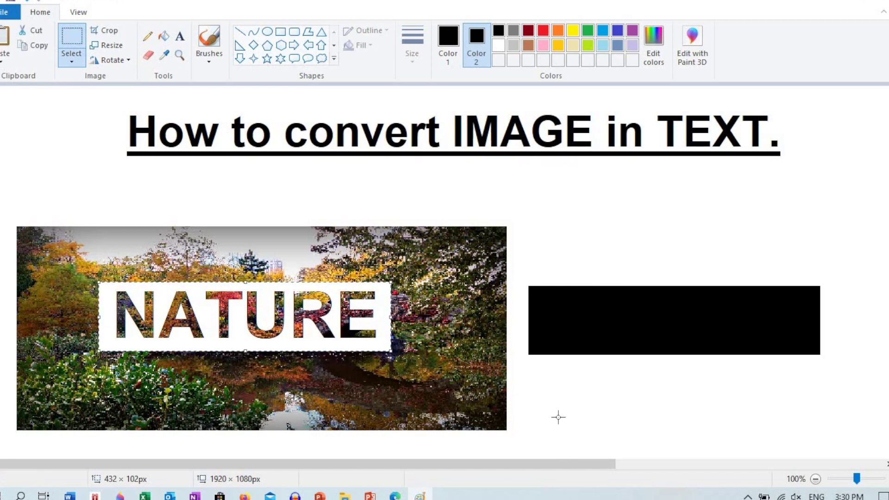
Drop NATURE, reset Color 2 to white, and delete the leftover photo and black block around it.
click(410, 326)
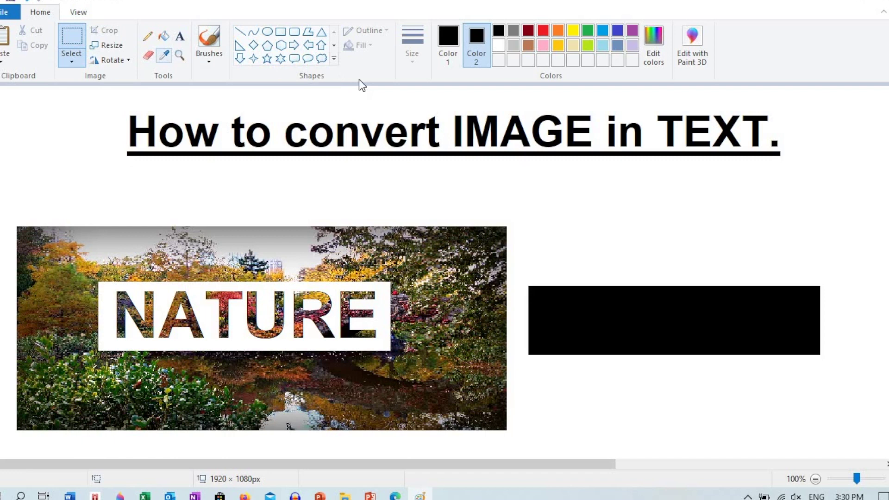
click(502, 46)
drag(4, 202, 569, 285)
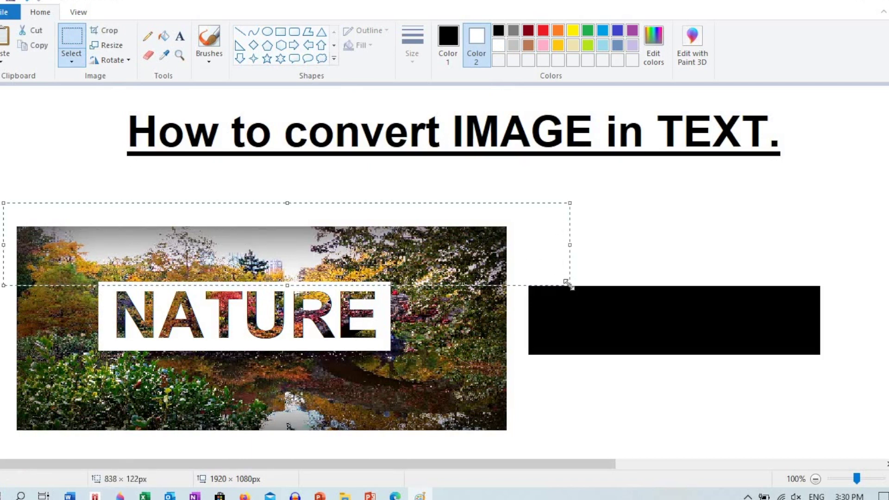
key(Delete)
mouse_move(385, 232)
mouse_down()
mouse_move(420, 357)
mouse_move(845, 447)
mouse_up()
key(Delete)
mouse_move(14, 447)
mouse_down()
mouse_move(419, 361)
mouse_move(429, 348)
mouse_up()
key(Delete)
mouse_move(6, 272)
mouse_down()
mouse_move(83, 359)
mouse_move(107, 371)
mouse_up()
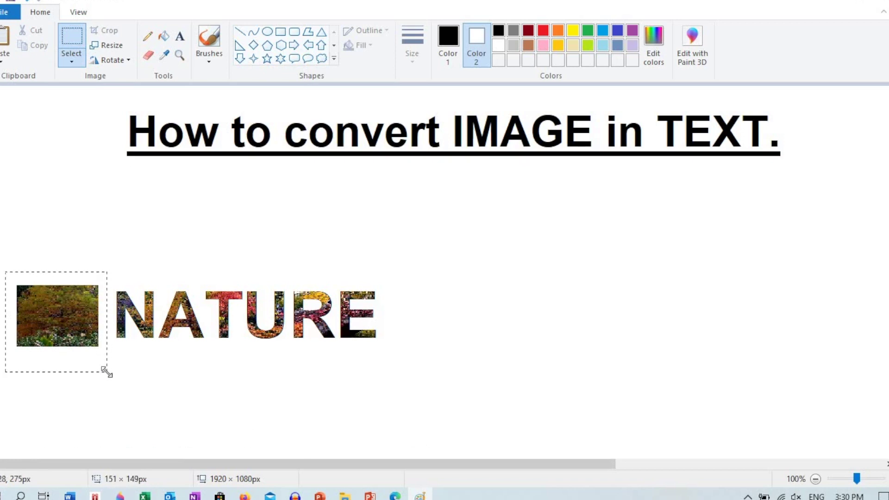
key(Delete)
Select NATURE and move it up to the right under the title.
drag(95, 273, 152, 356)
drag(343, 358, 391, 372)
drag(354, 275, 741, 175)
Set NATURE in place and search Google Images for 'flowers nature'.
click(644, 315)
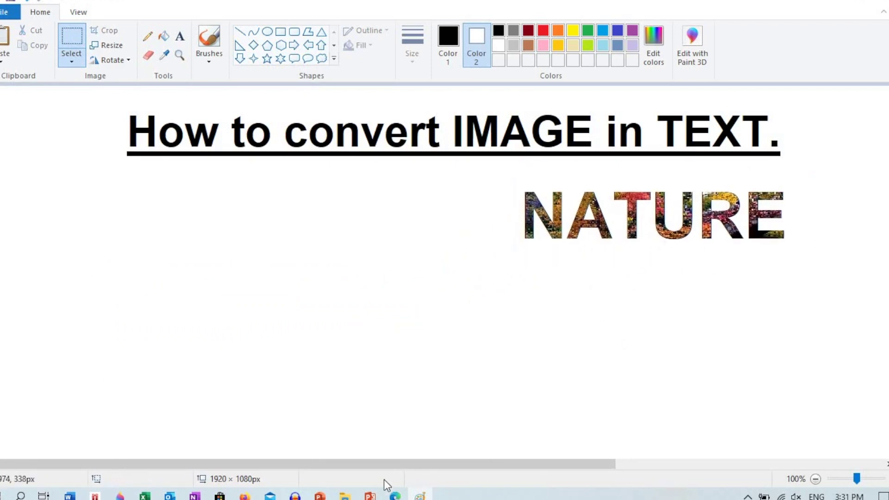
click(395, 496)
text(FLOWER)
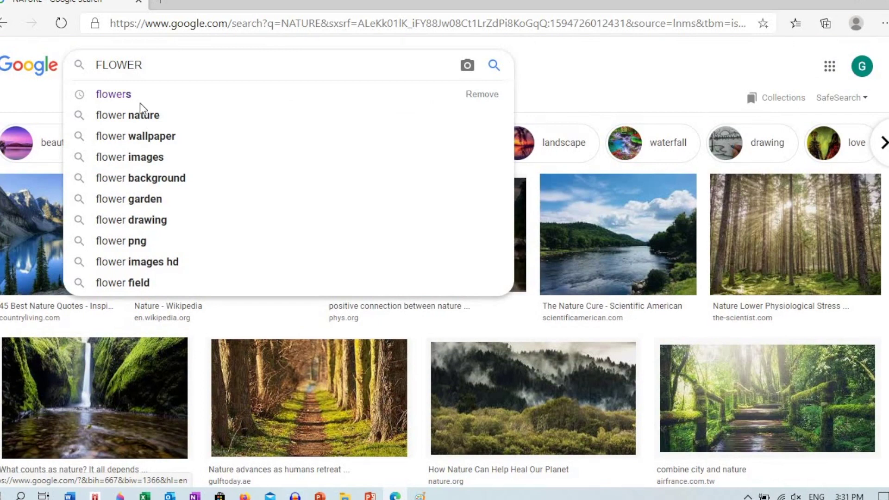
click(152, 139)
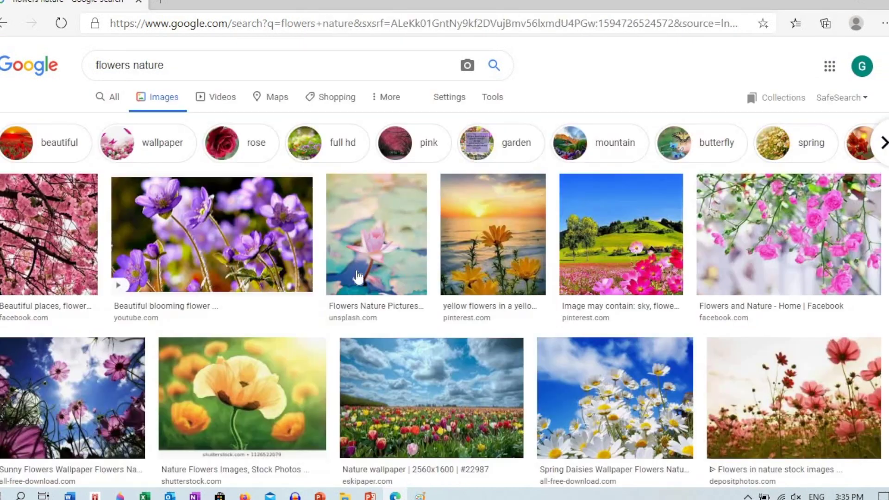
Preview the pink cherry-blossom photo and copy the image.
scroll(476, 436, down, 1)
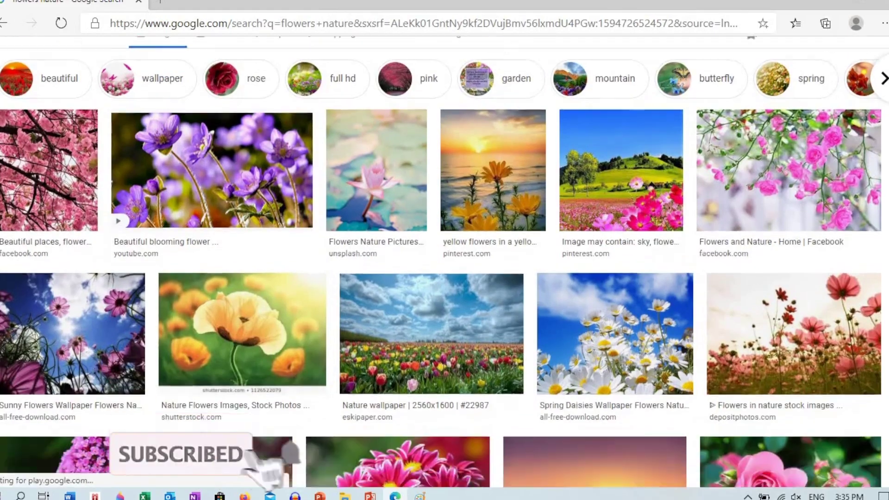
scroll(445, 262, down, 15)
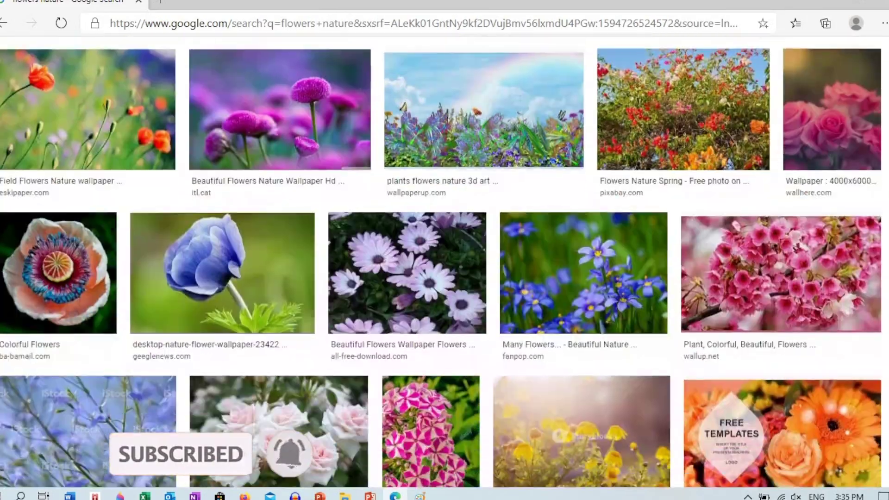
click(791, 275)
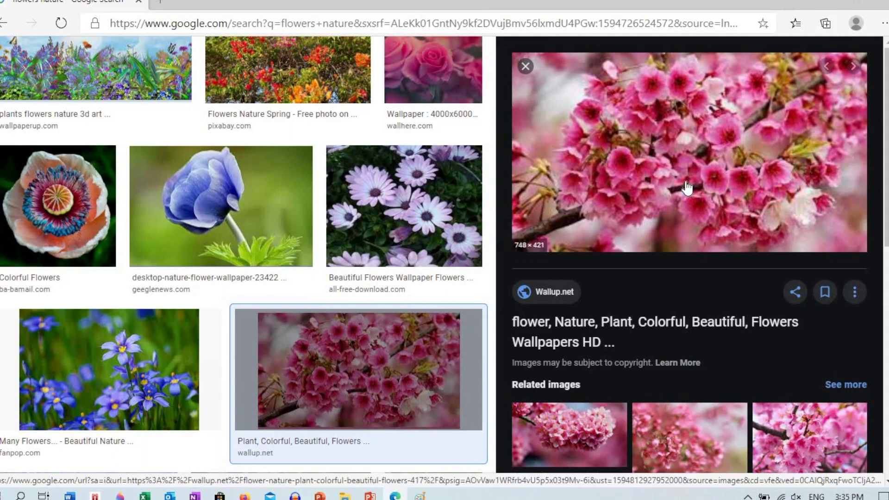
right_click(687, 188)
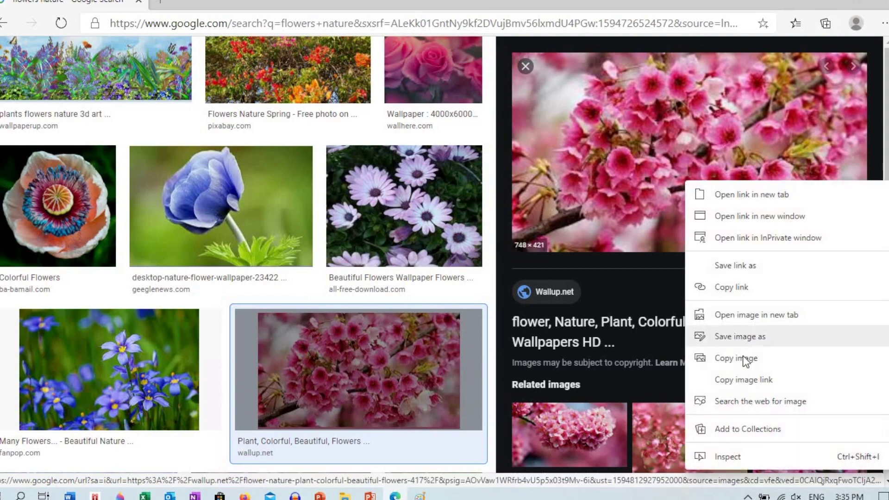
click(743, 355)
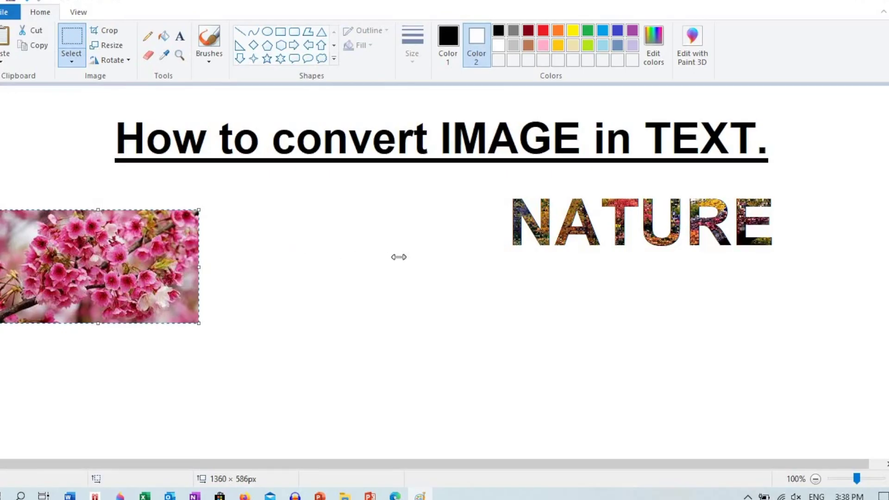
Widen the pasted blossom photo and type 'FLOWER.' with a transparent background below NATURE.
drag(399, 257, 439, 255)
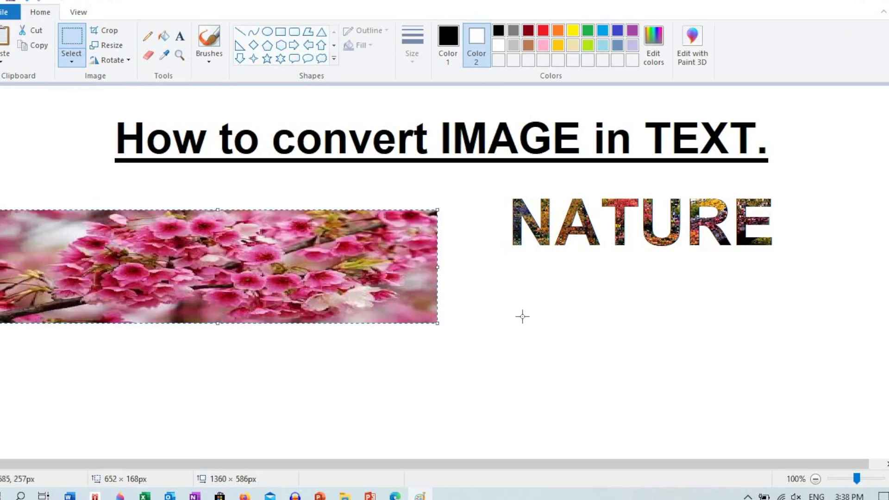
click(522, 317)
click(180, 37)
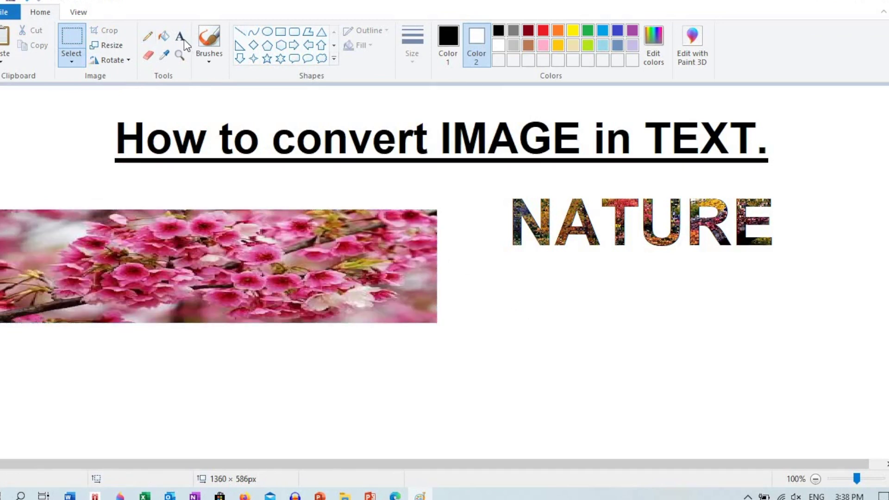
click(504, 324)
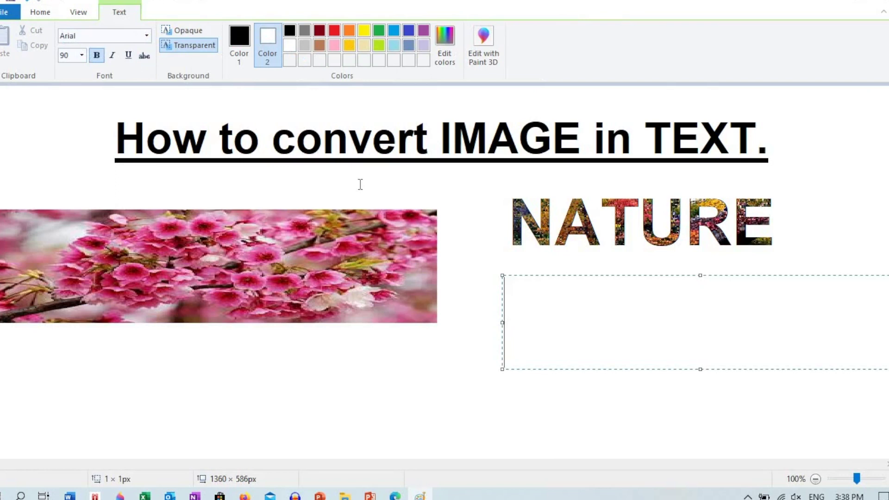
click(190, 45)
text(FL)
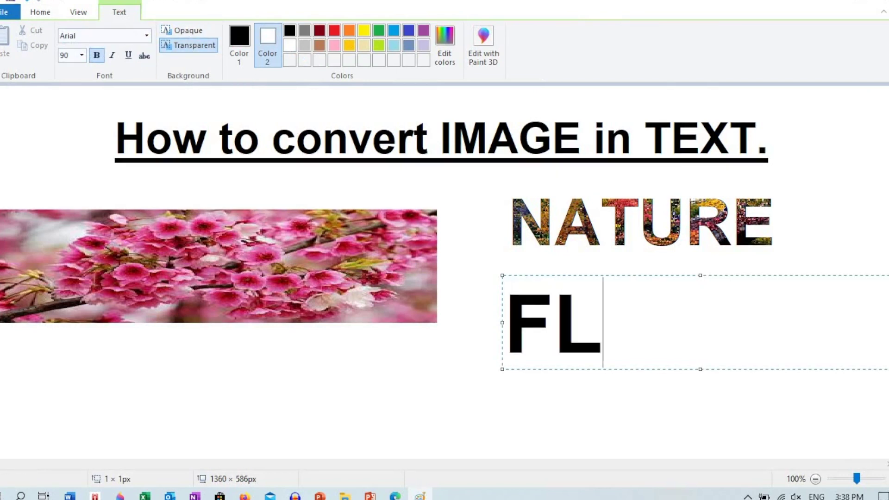
text(OWER)
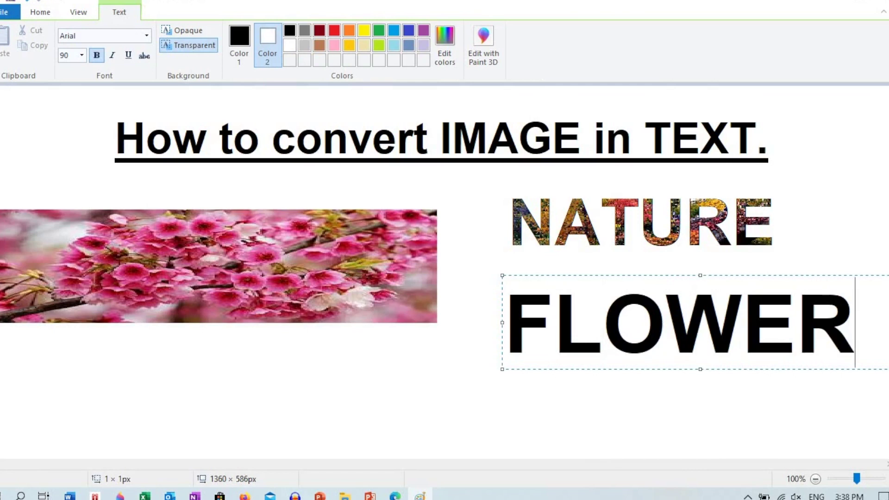
text(.)
Commit the FLOWER. text and turn on Transparent selection.
click(507, 443)
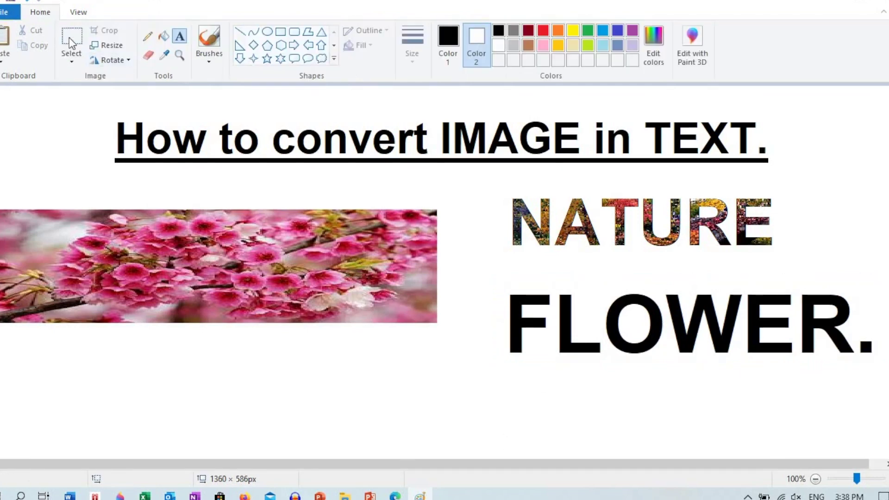
click(69, 37)
click(73, 60)
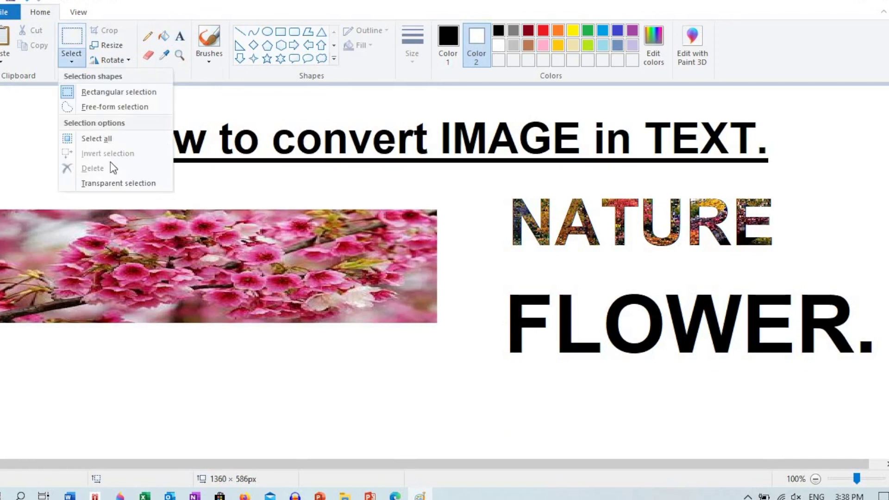
click(124, 183)
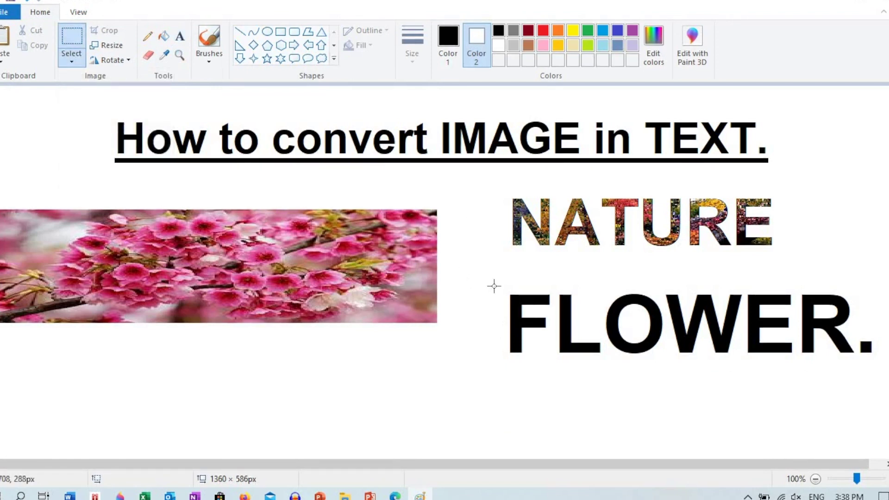
Select FLOWER., set Color 2 to black, and drop it onto the blossom photo.
drag(505, 310, 881, 369)
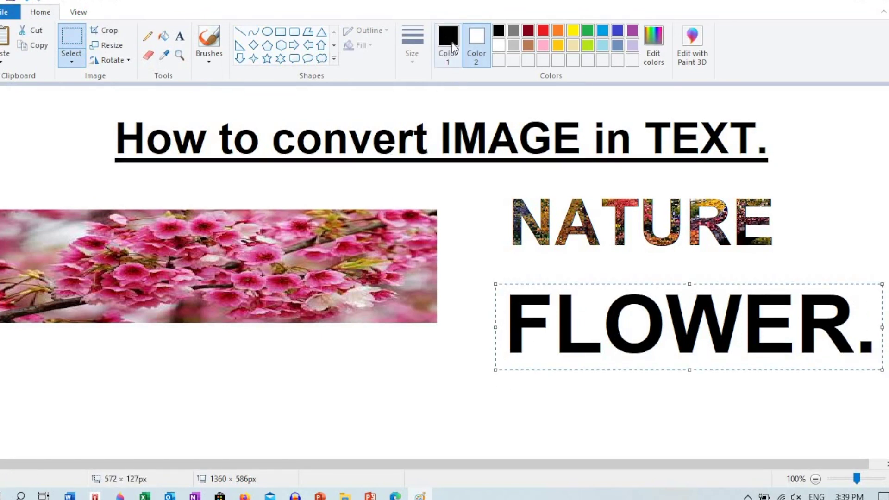
click(499, 31)
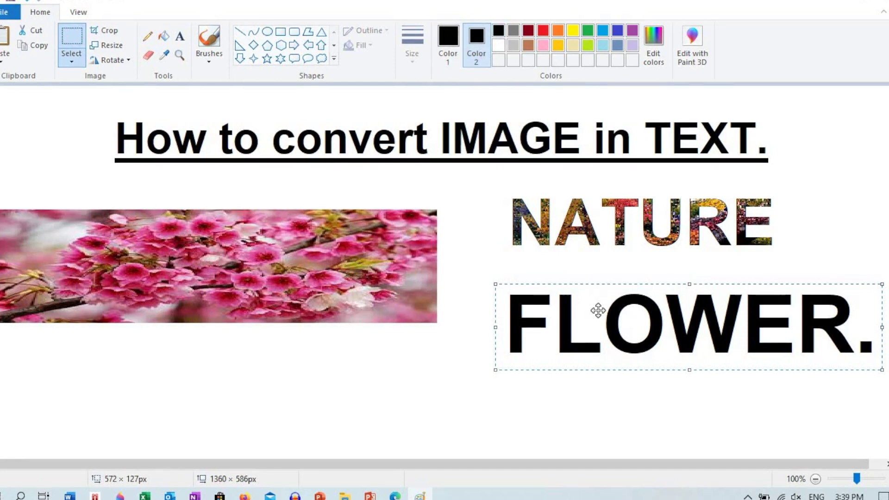
drag(598, 310, 132, 253)
drag(128, 253, 152, 258)
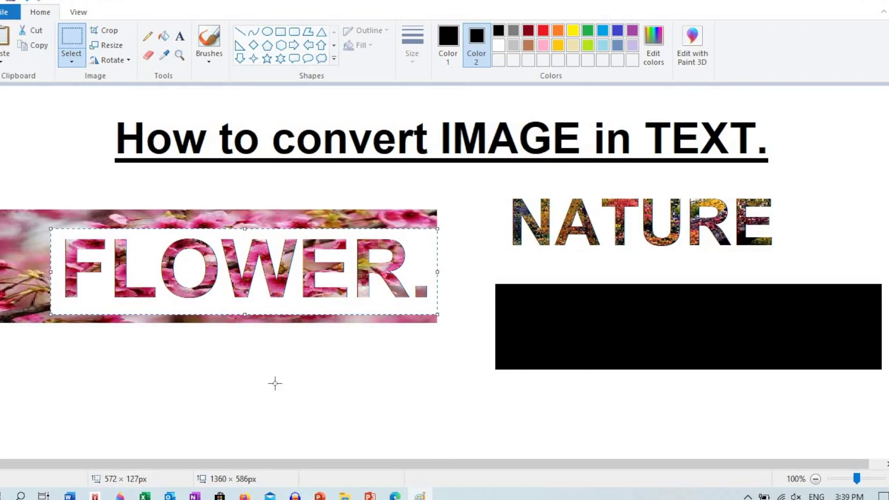
click(426, 96)
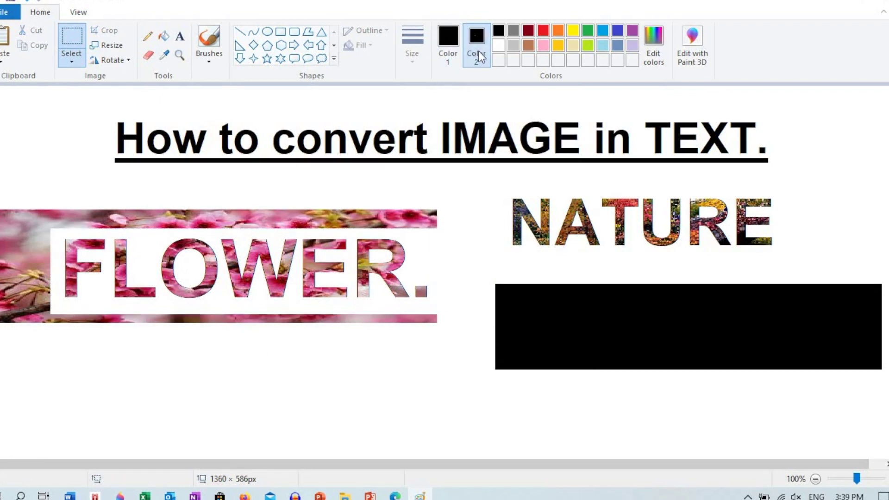
With Color 2 white, delete the black block and blossom strips around FLOWER., then select the word.
click(498, 46)
drag(473, 269, 886, 401)
key(Delete)
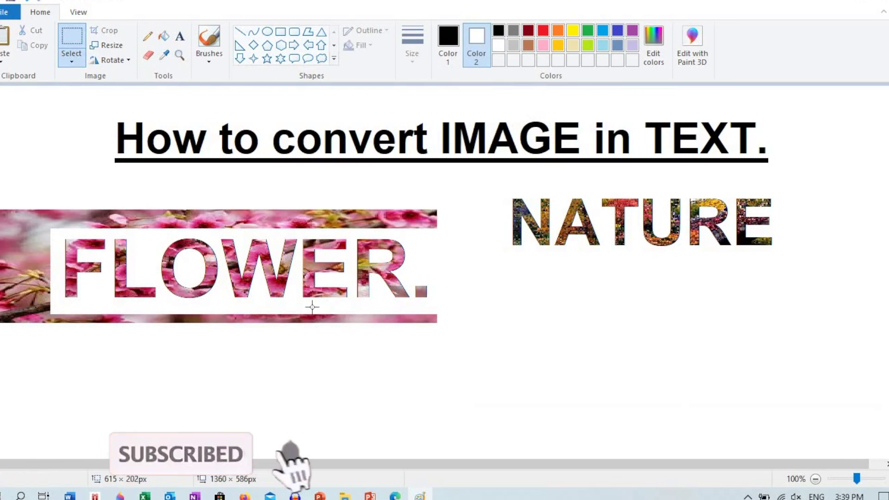
drag(1, 192, 354, 208)
drag(439, 232, 443, 233)
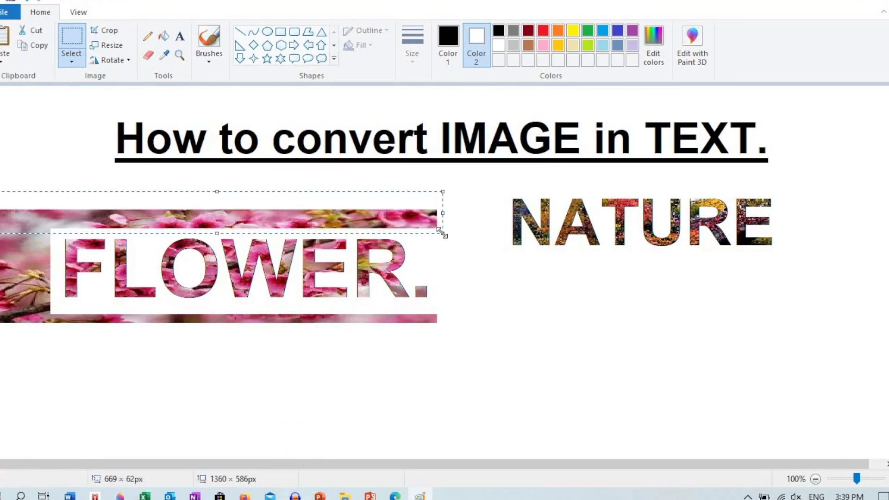
key(Delete)
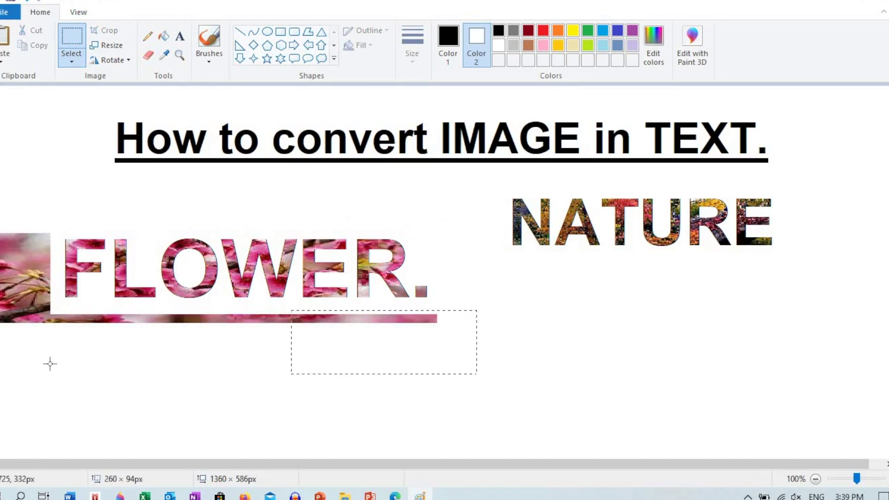
drag(476, 353, 477, 354)
key(Delete)
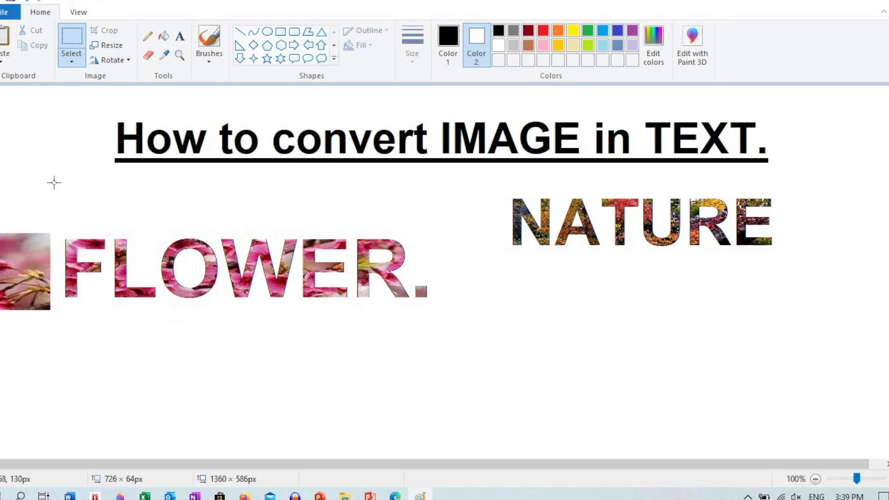
drag(6, 357, 3, 370)
key(Delete)
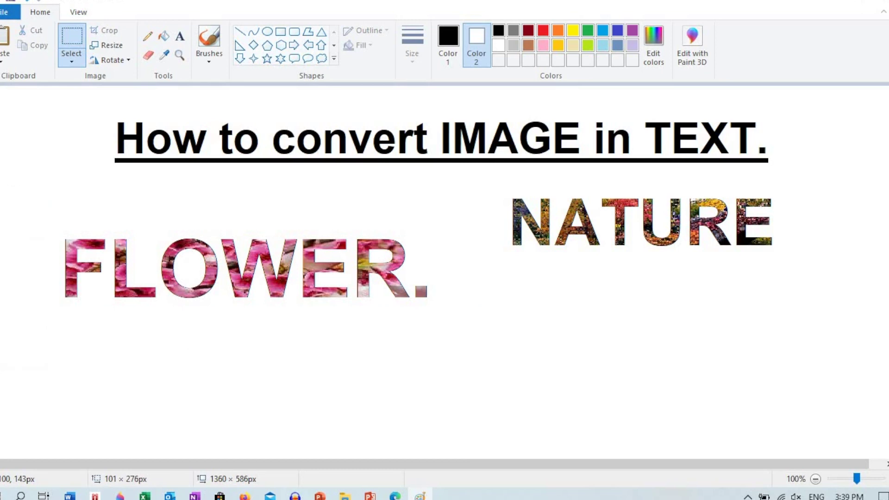
drag(437, 332, 645, 383)
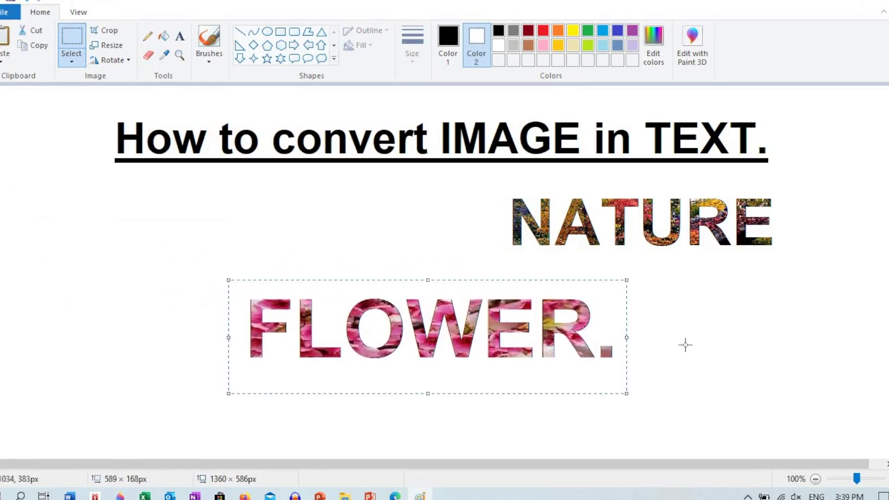